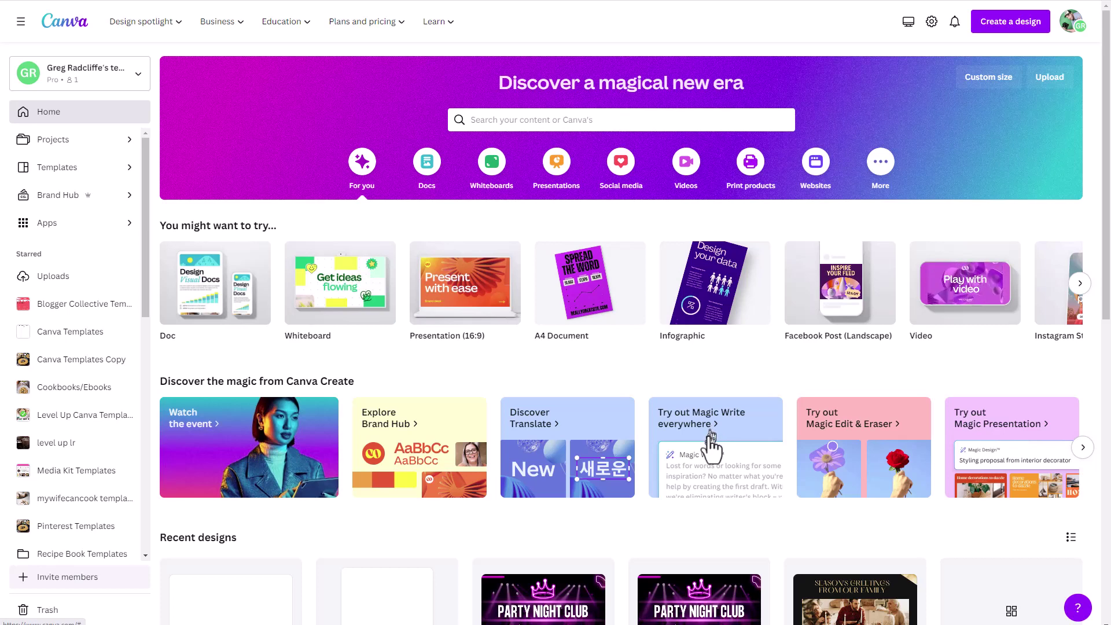
- Start a new blank Doc from the Magic Write 'Try it out' dialog
click(713, 453)
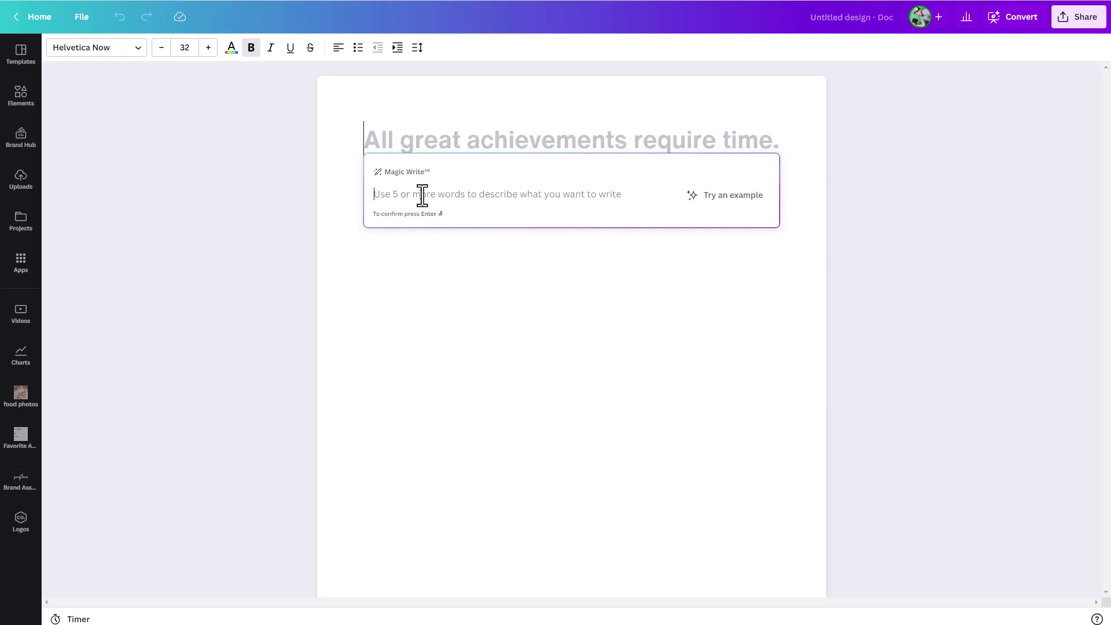
text(c)
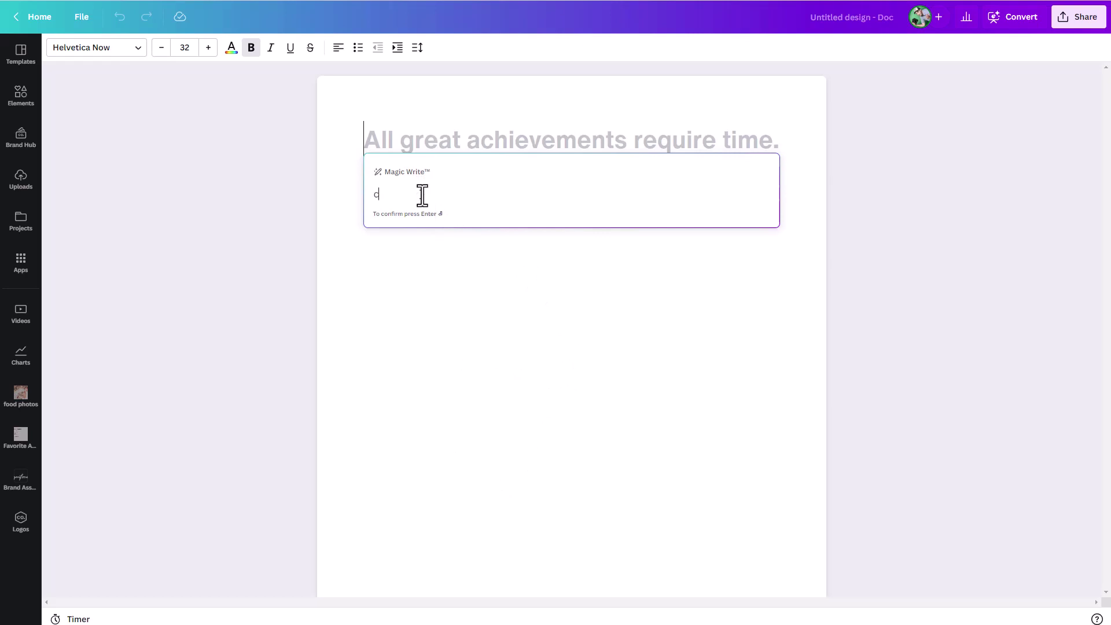
text(ould you cre)
text(ate an outline )
text(of grap)
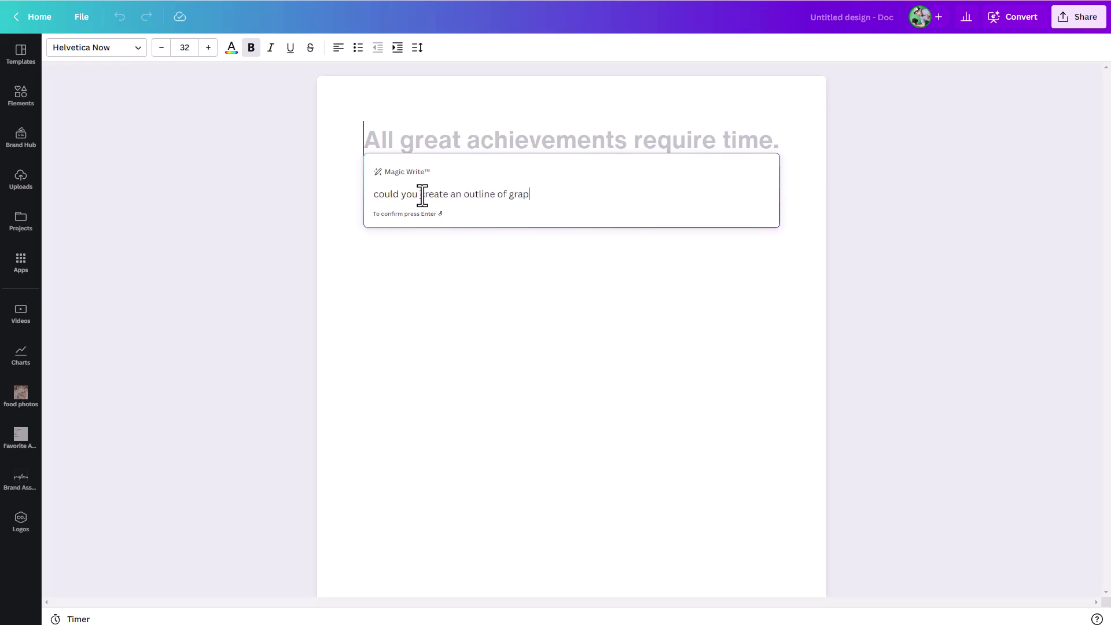
text(hic design f)
text(undam)
text(entals)
- Submit the outline prompt and keep the ten-item graphic design fundamentals outline in the Doc
key(Return)
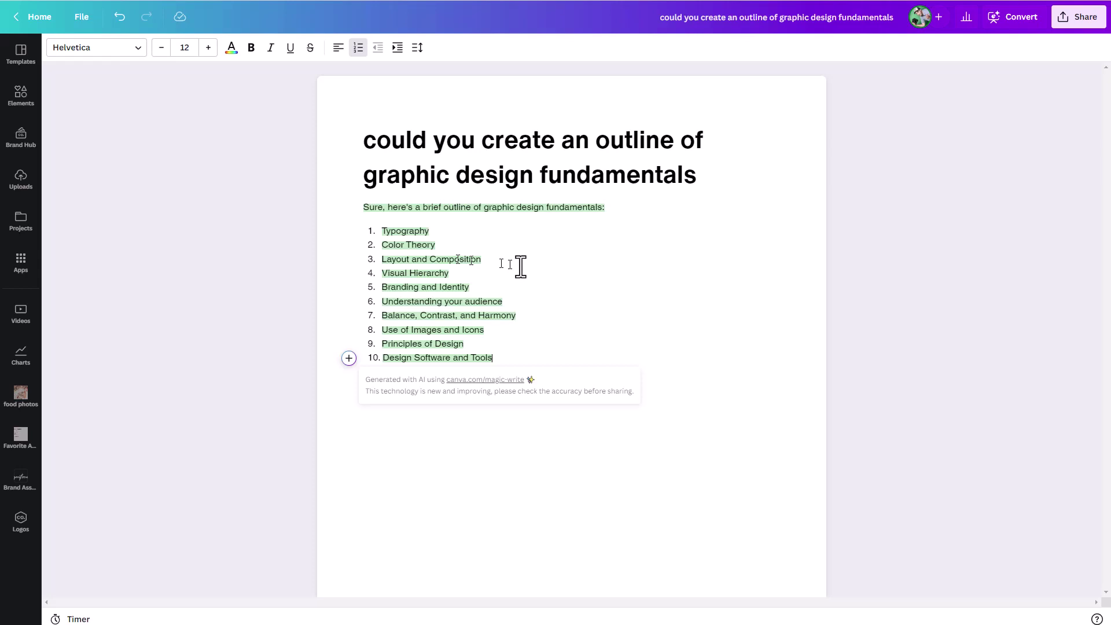
click(609, 289)
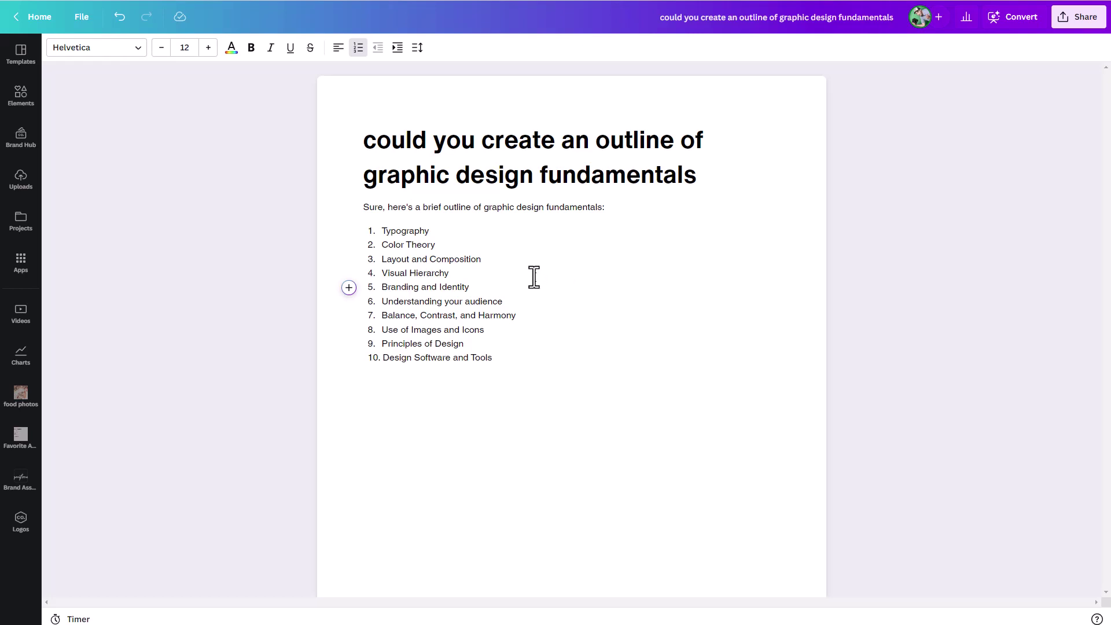
- Add an empty line below the Typography item and start Magic Write on it
click(471, 236)
key(Return)
key(Return)
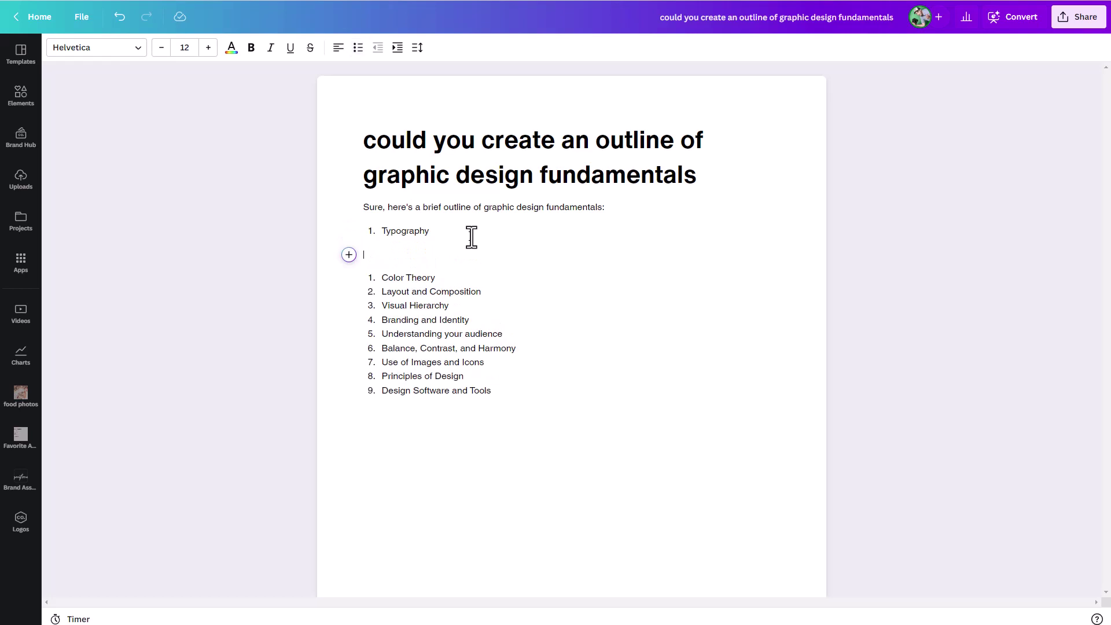
click(350, 258)
click(398, 316)
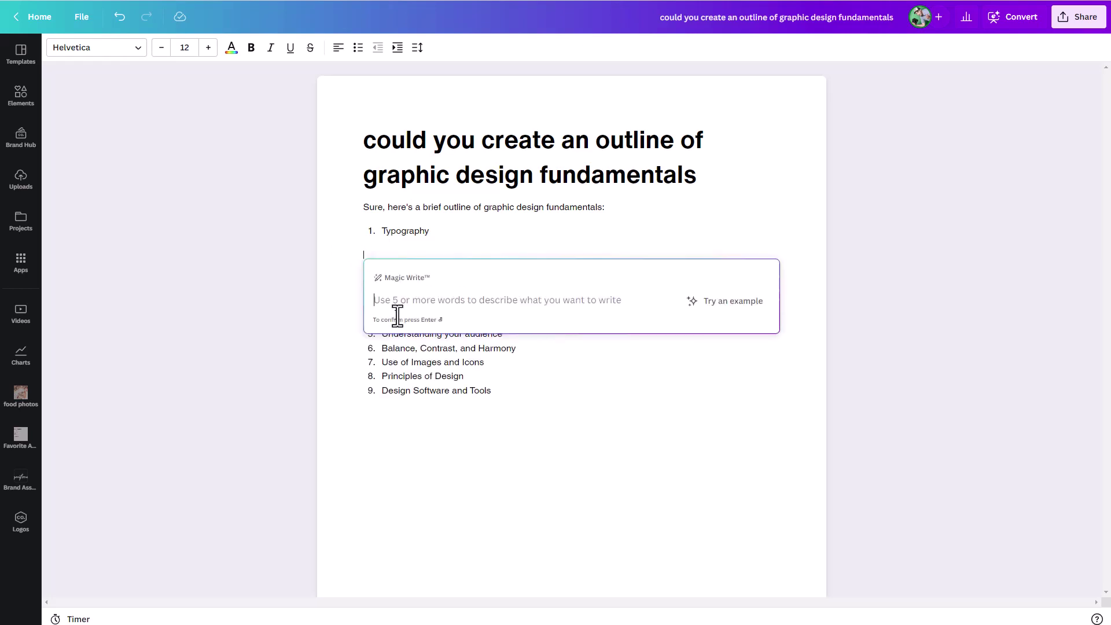
text(Could yo)
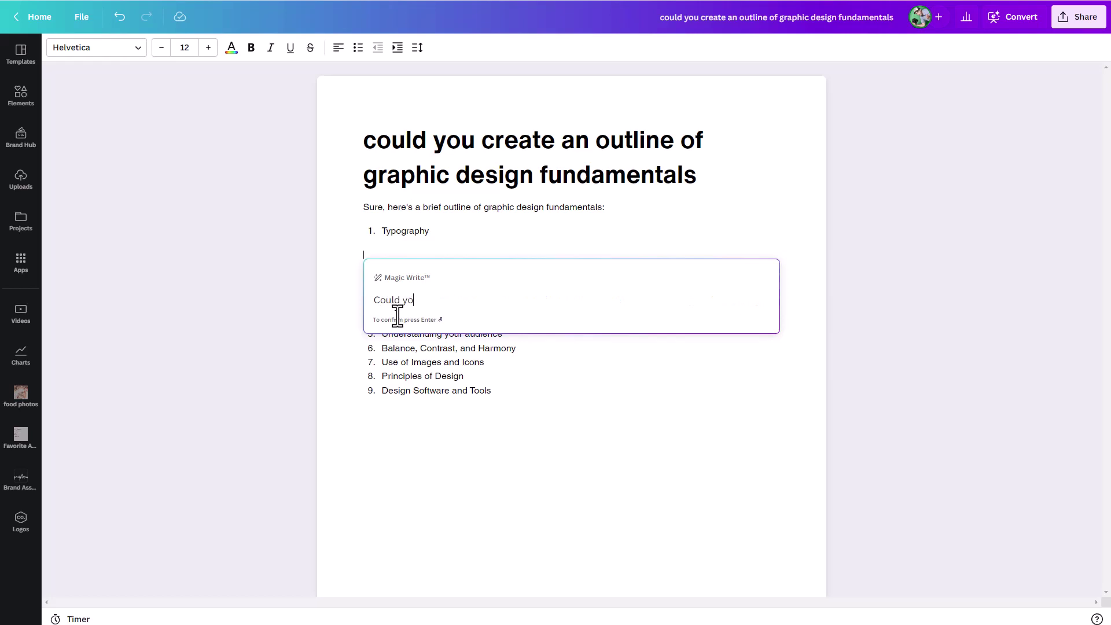
text(u wr)
text(ite 3 par)
text(agraphs )
text(about the i)
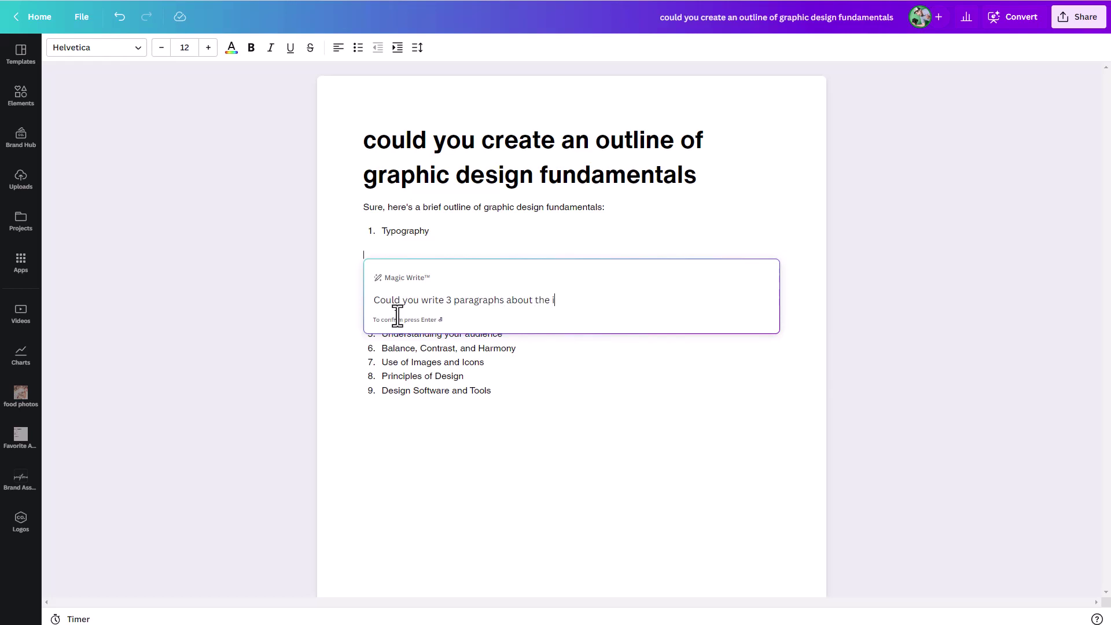
text(mportanc)
text(e of typor)
- Request three paragraphs about the importance of typography in design
key(BackSpace)
text(ograp)
key(BackSpace)
key(BackSpace)
key(BackSpace)
text(raph)
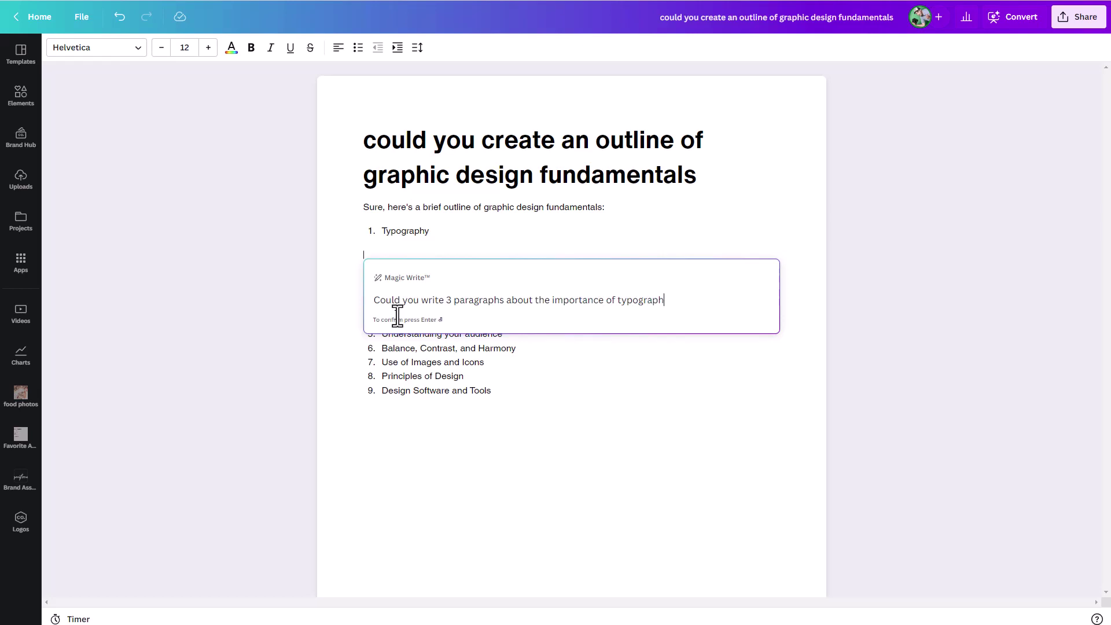
text(y in design)
key(Return)
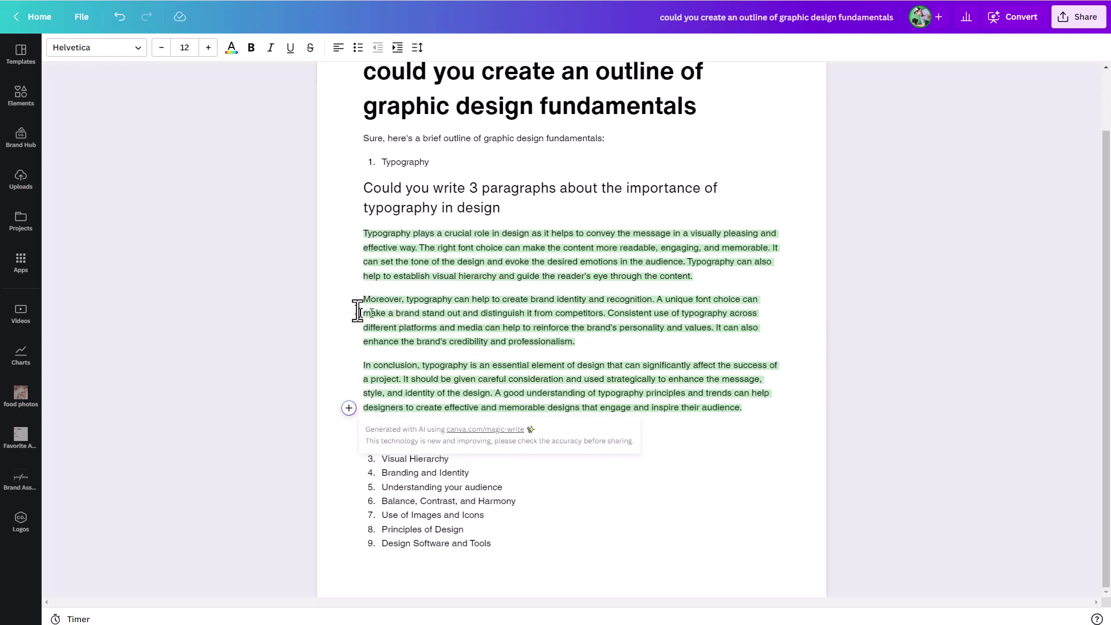
- Accept the three generated typography paragraphs into the Doc under Typography
click(642, 364)
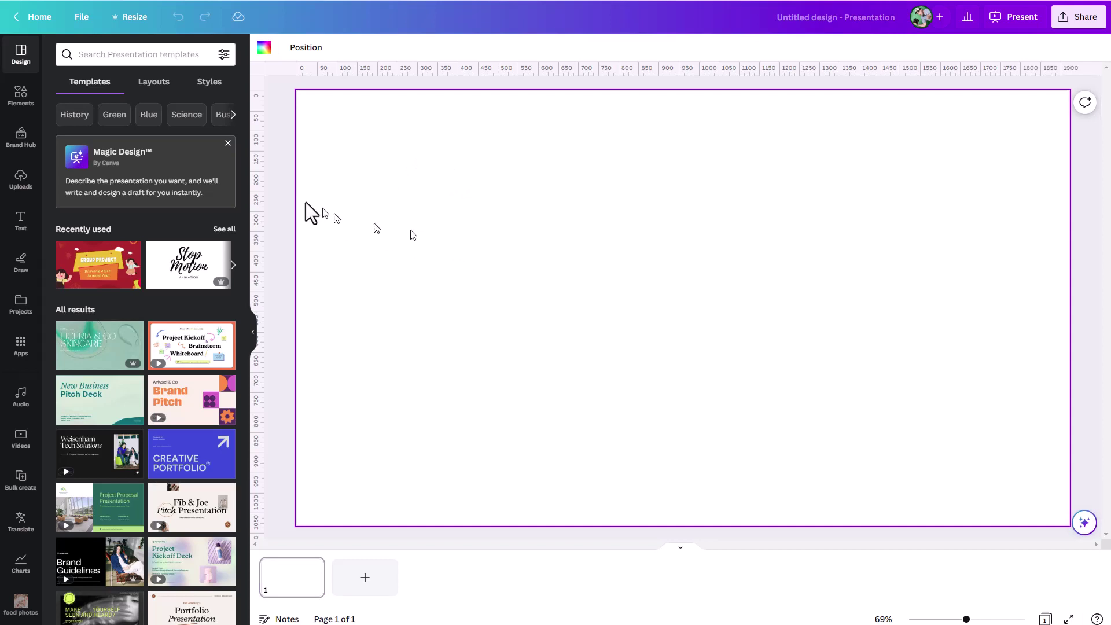
- Show the Text options, then bring up the Canva Assistant over the blank slide
click(20, 224)
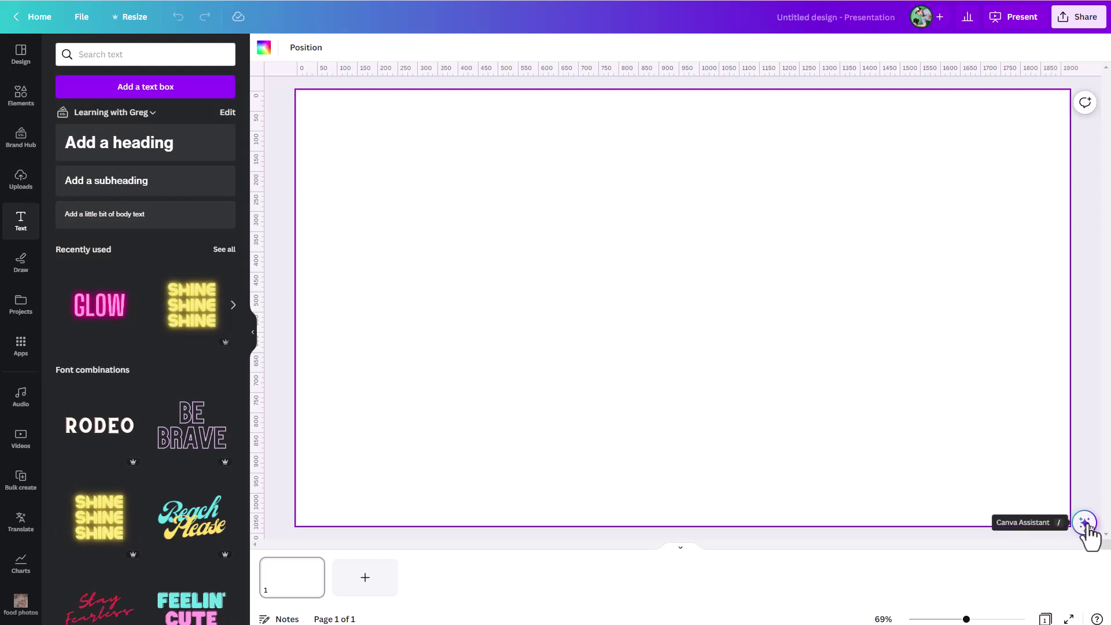
click(1086, 523)
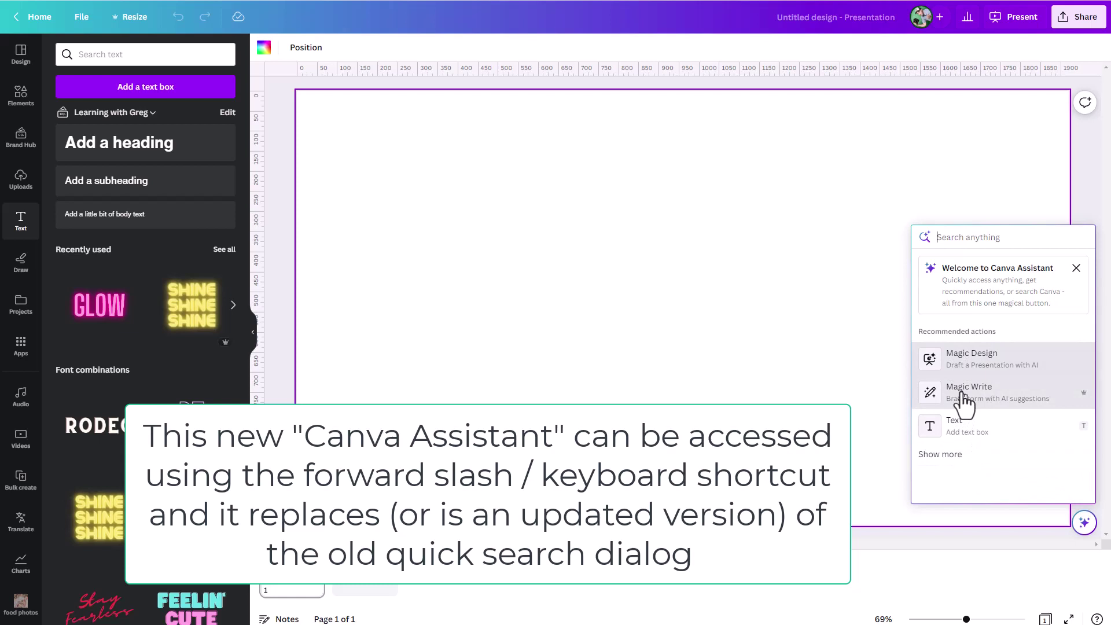
- Have Magic Write put 'Could you give me 5 marketing ideas for small businesses' results on the slide
click(965, 403)
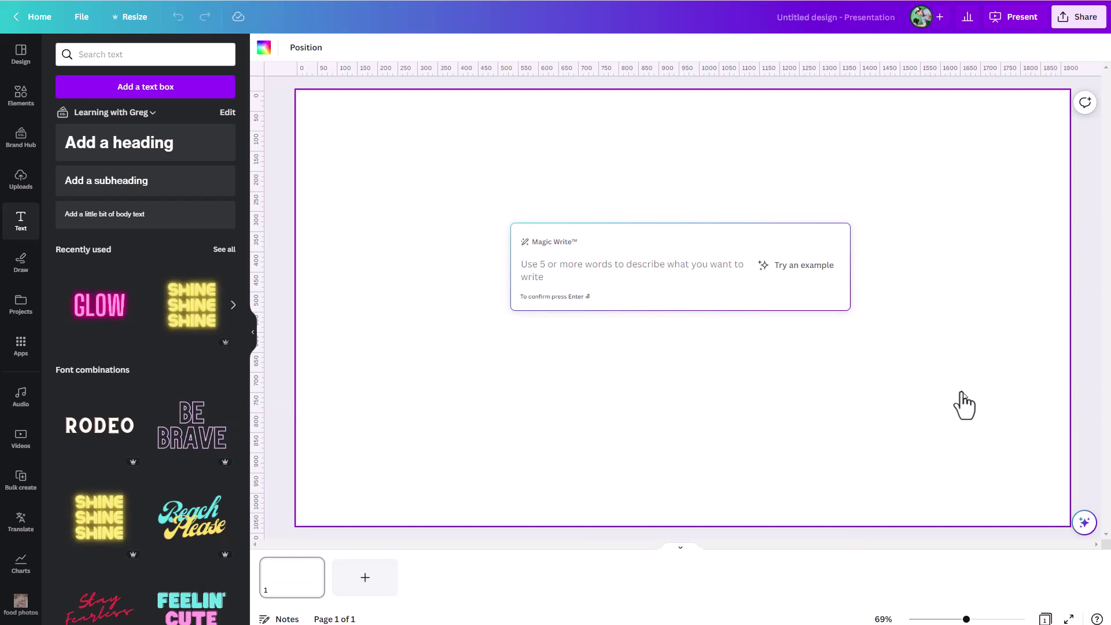
text(Could you)
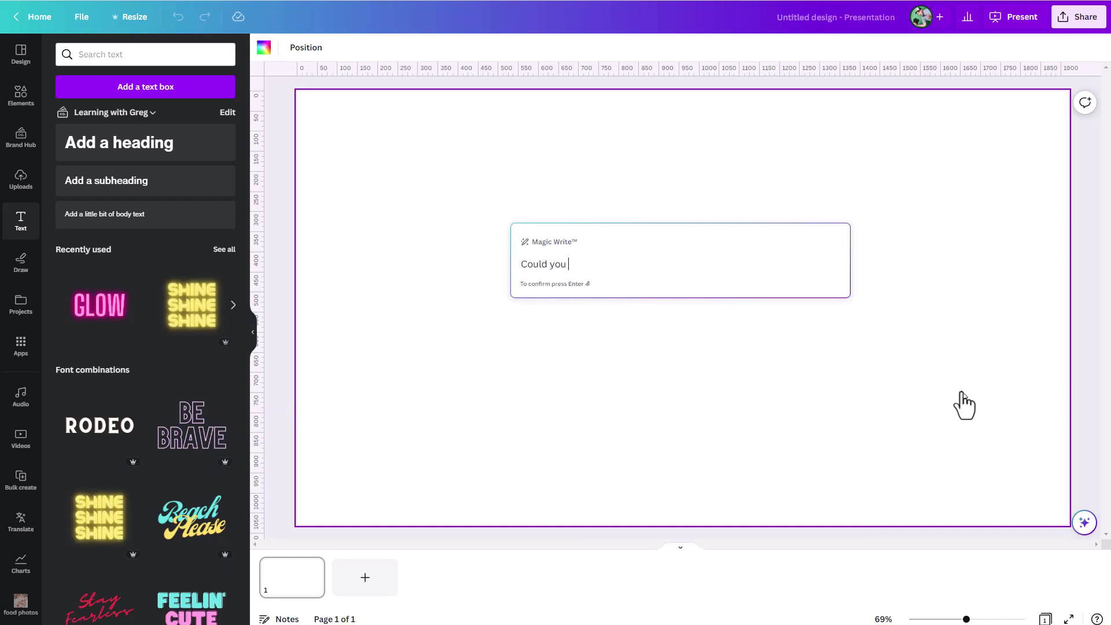
text( give me )
text(5 market)
text(ing ideas f)
text(or small)
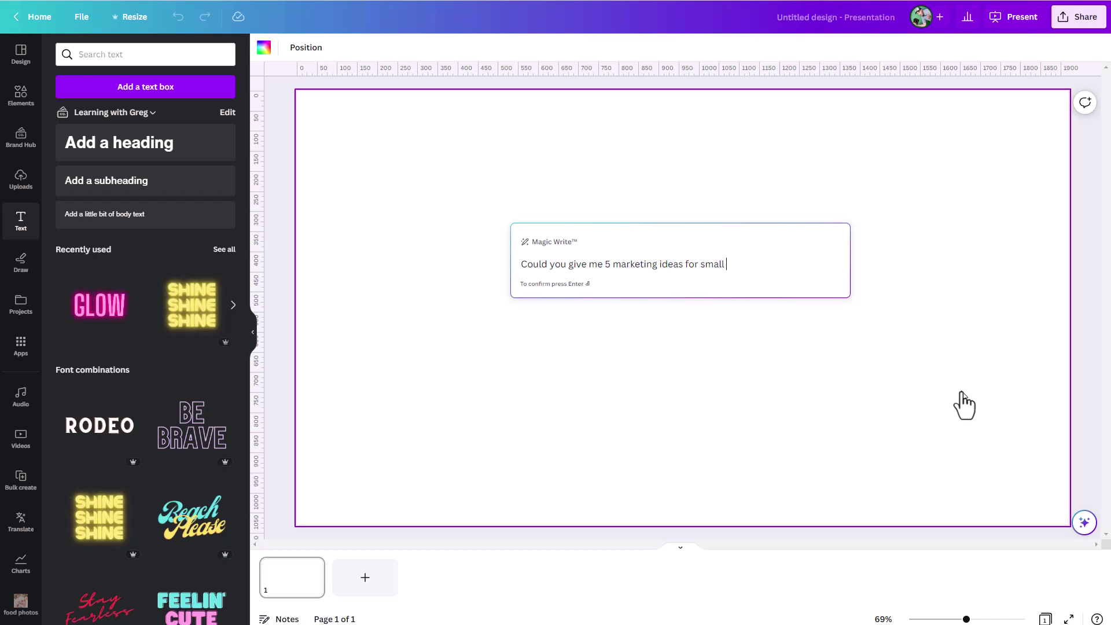
text( buin)
key(BackSpace)
key(BackSpace)
text(sine)
text(sses)
key(Return)
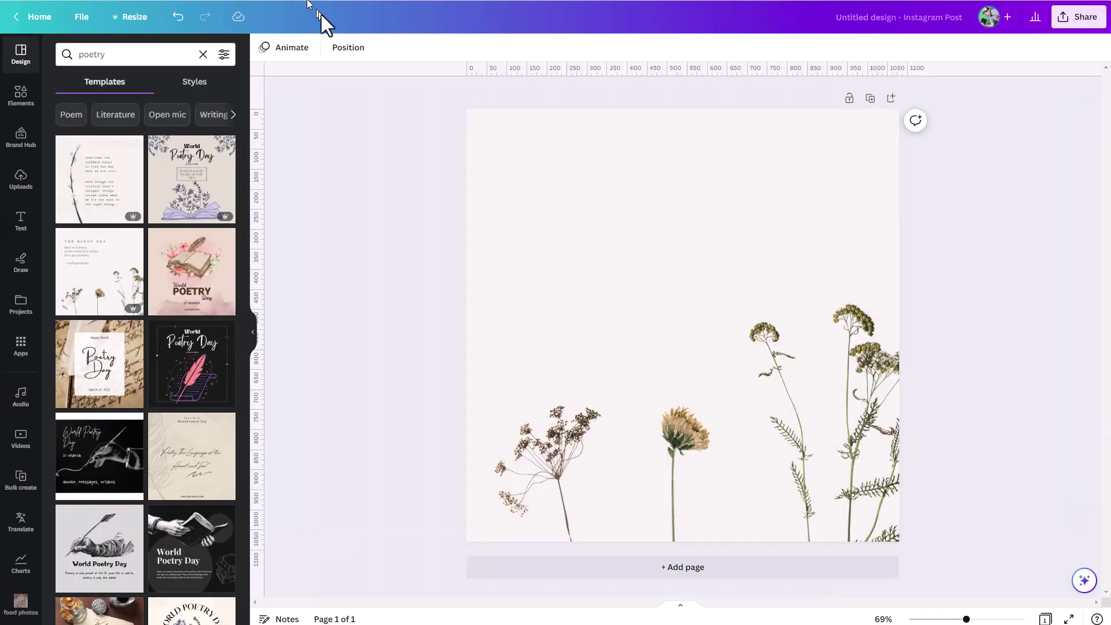
- Select the flower post and ask Magic Write to 'Write a poem about time'
click(548, 223)
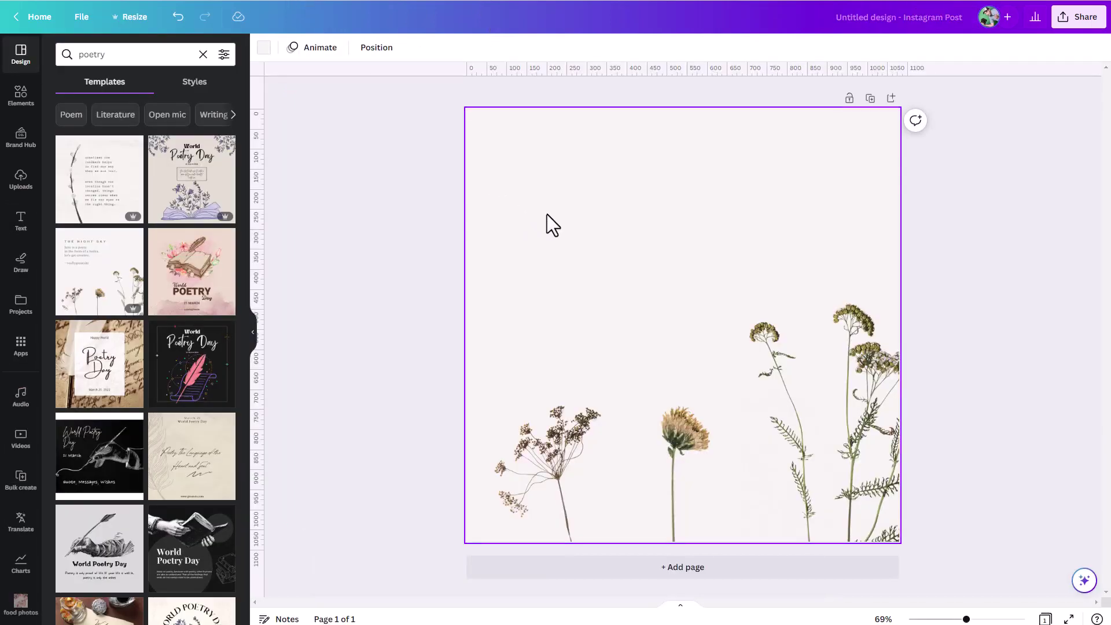
click(1084, 580)
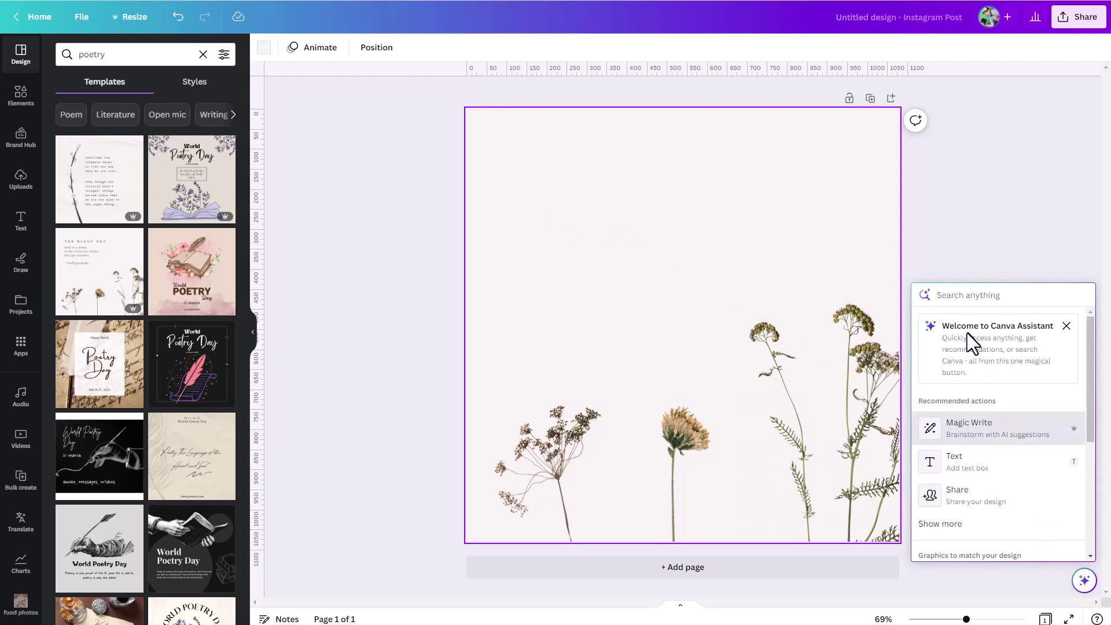
click(962, 429)
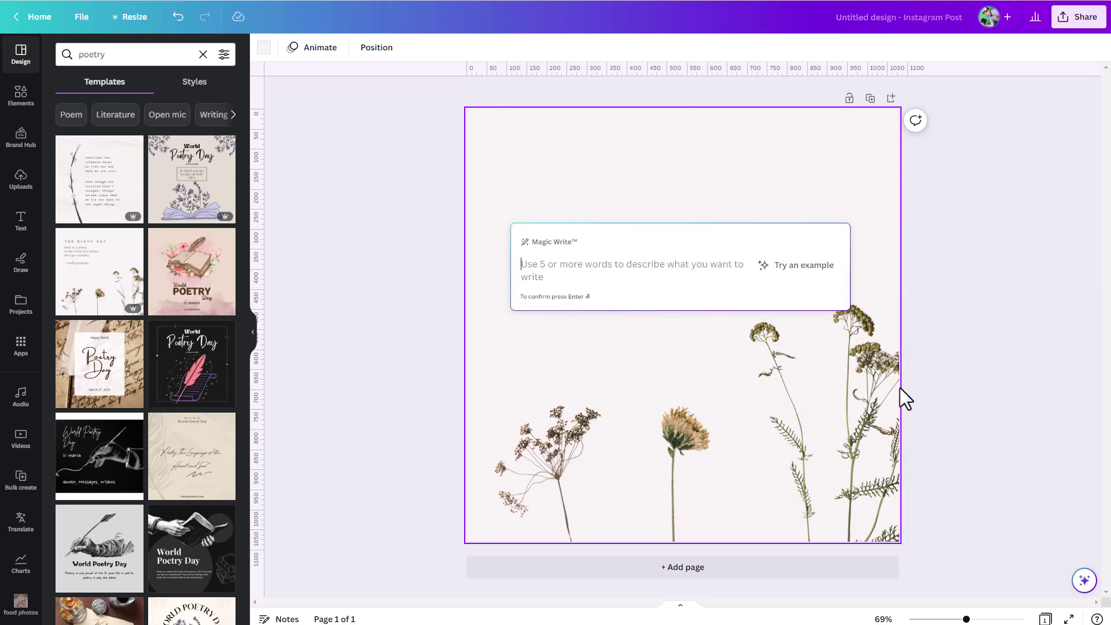
text(Wr)
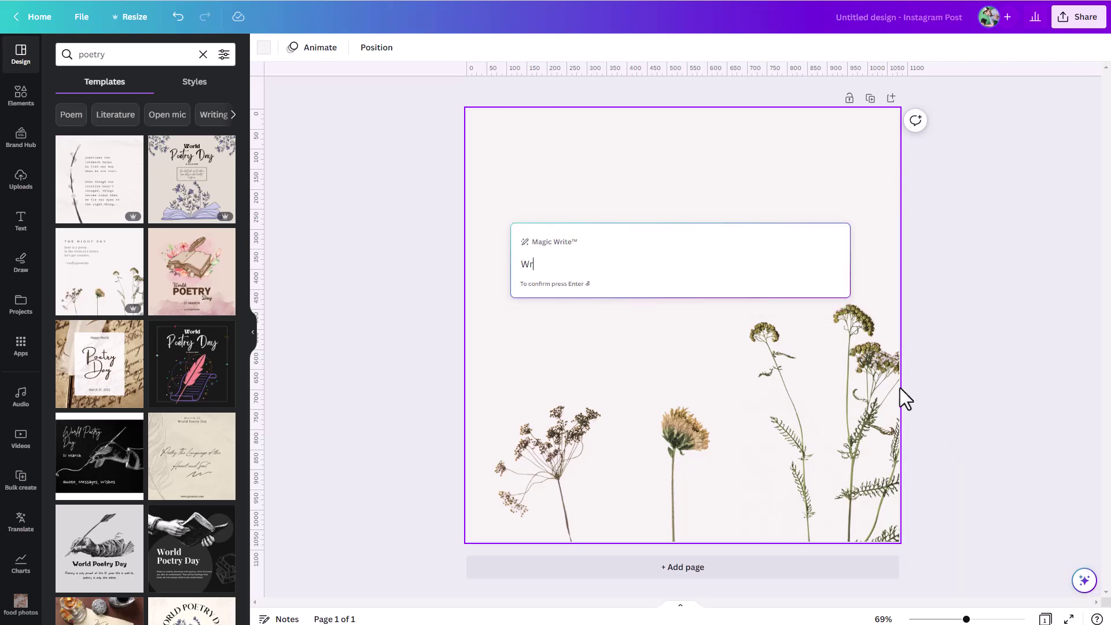
text(ite a peo)
key(BackSpace)
key(BackSpace)
text(oem a)
text(bout )
text(time)
key(Return)
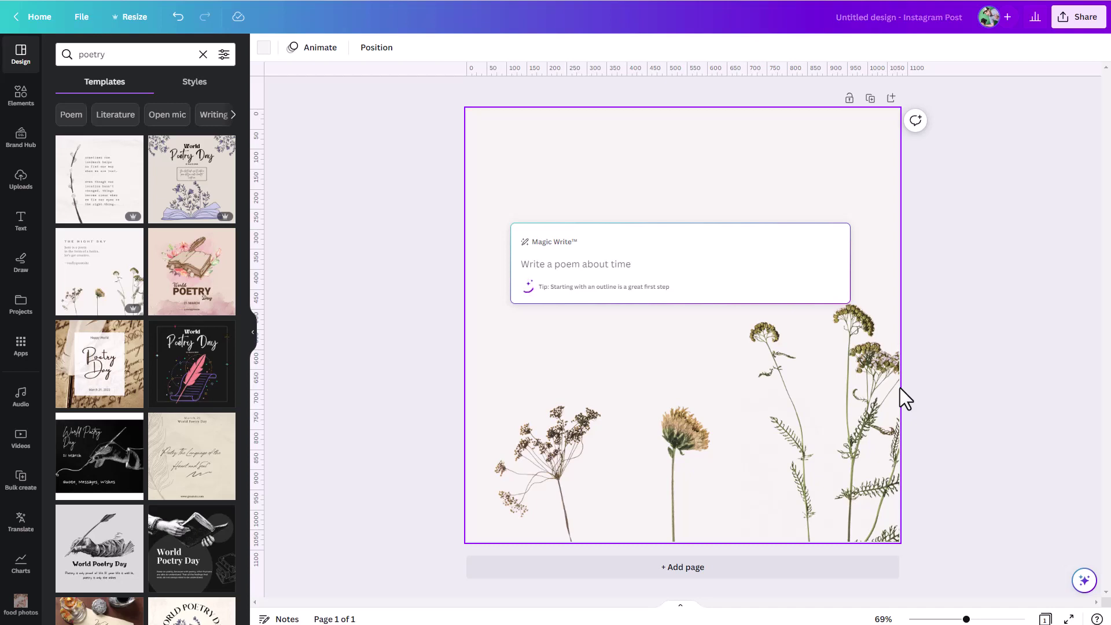
- Insert the four-stanza time poem and move it up and left above the dried flowers
click(831, 228)
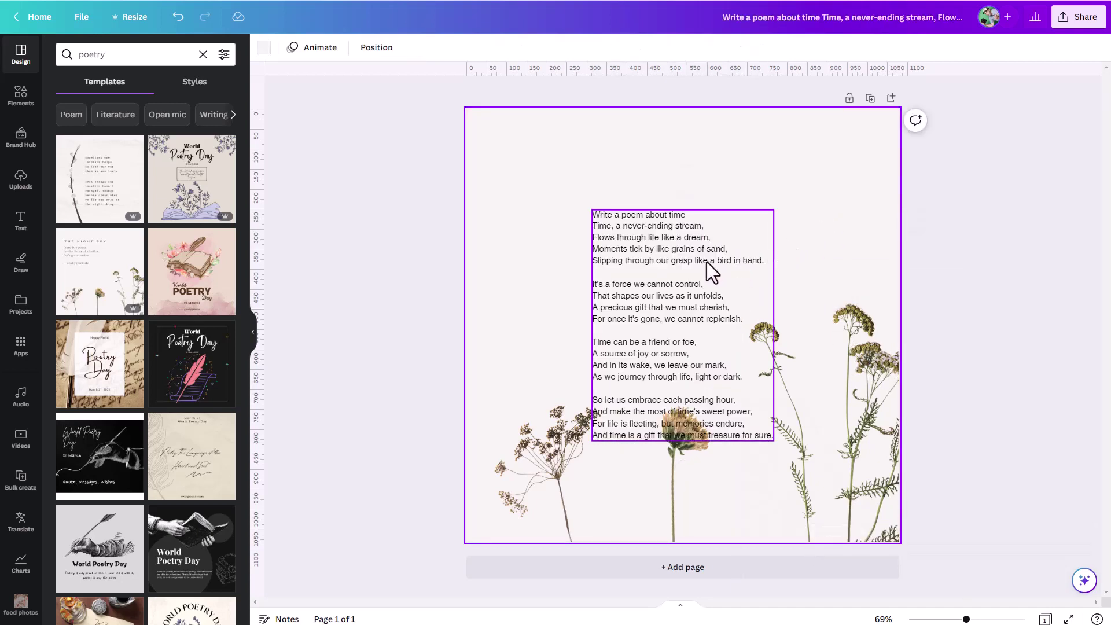
drag(708, 262, 659, 212)
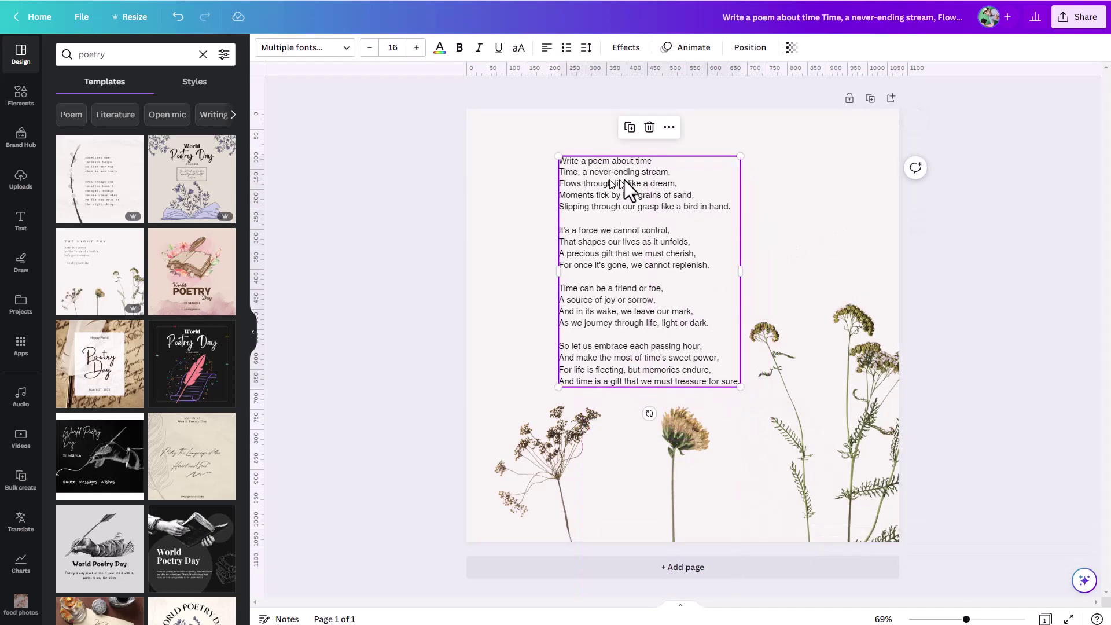